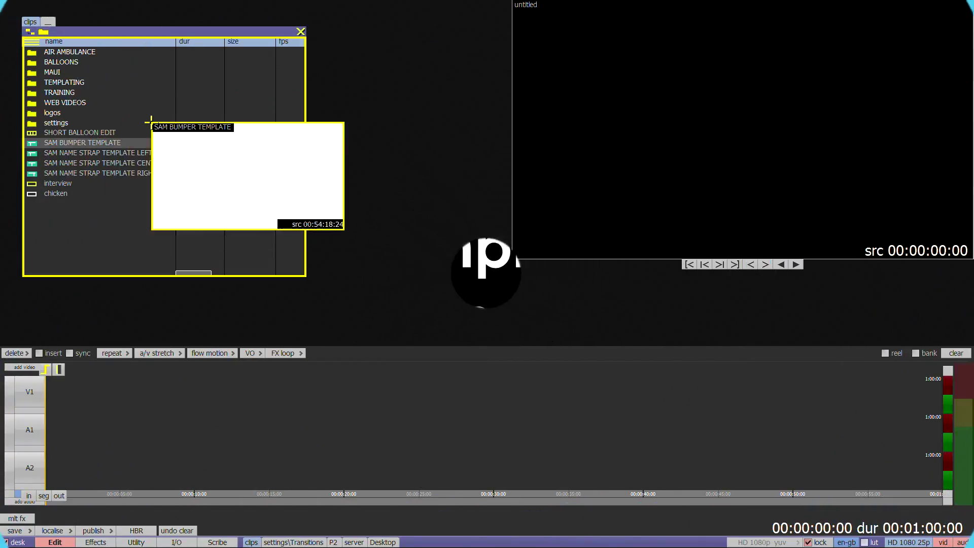
# Drag SAM BUMPER TEMPLATE and SAM NAME STRAP TEMPLATE LEFT out of the clips bin into floating viewers
pyautogui.moveTo(148, 118); pyautogui.dragTo(312, 22)
pyautogui.moveTo(87, 152); pyautogui.dragTo(311, 175)
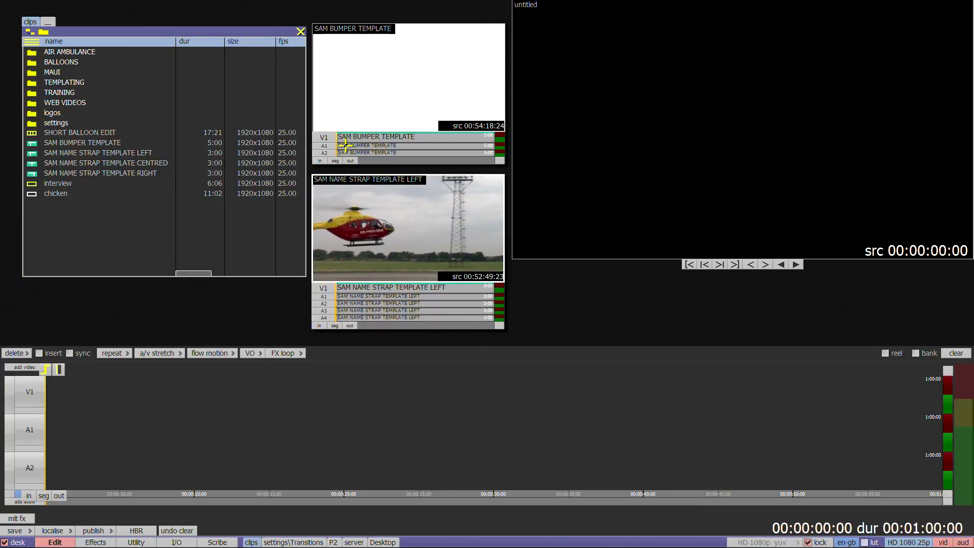
# Scrub the bumper's logo animation, play the name-strap preview, then close both viewers
pyautogui.moveTo(344, 146)
pyautogui.mouseDown()
pyautogui.moveTo(491, 147)
pyautogui.moveTo(336, 147)
pyautogui.mouseUp()
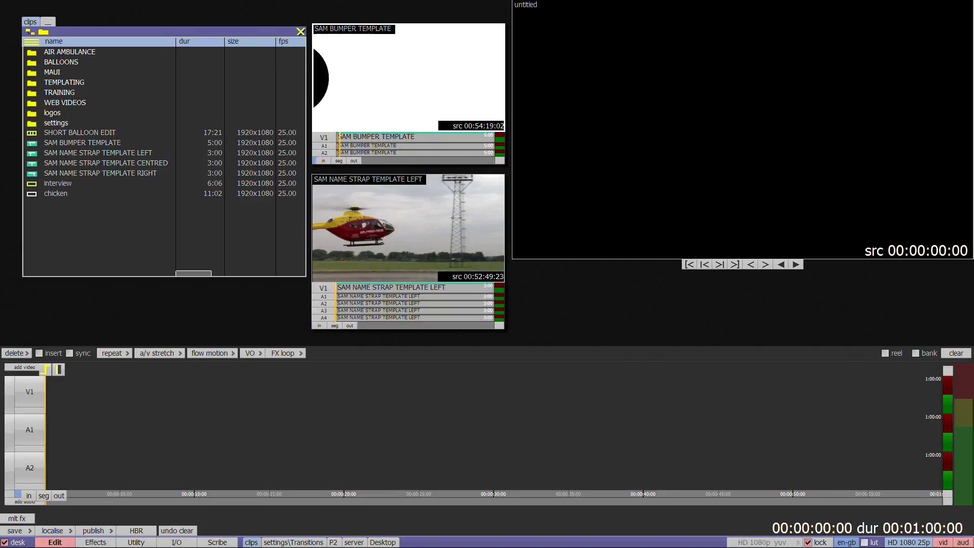
pyautogui.click(350, 309)
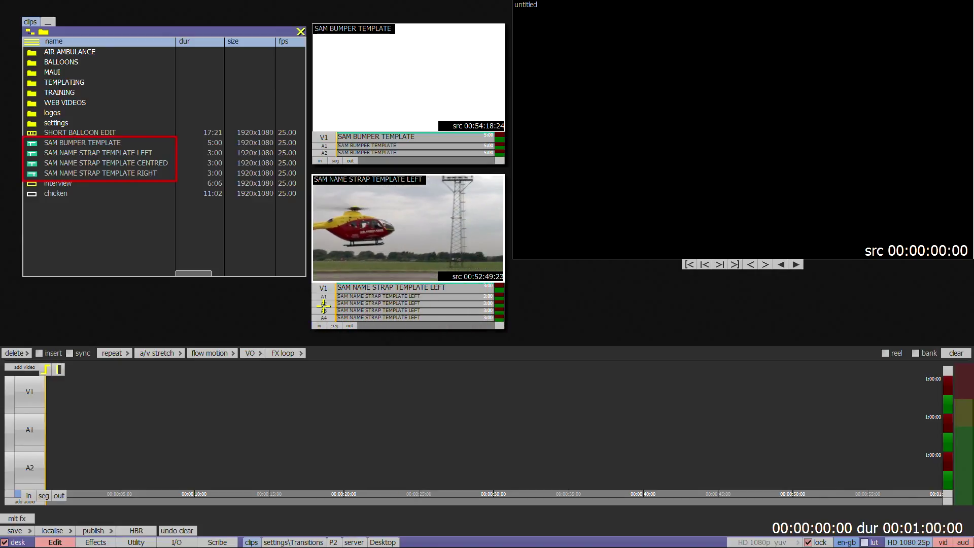
pyautogui.click(499, 180)
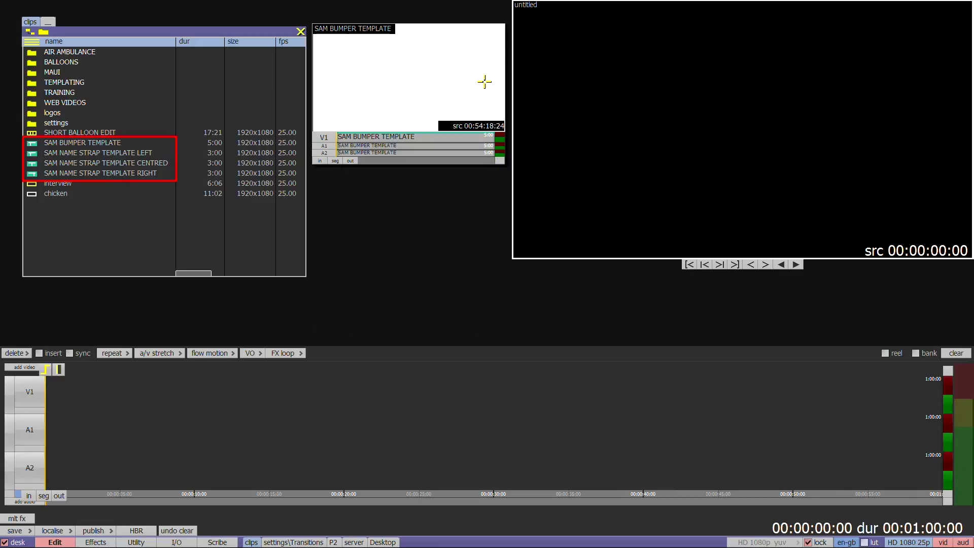
pyautogui.click(498, 29)
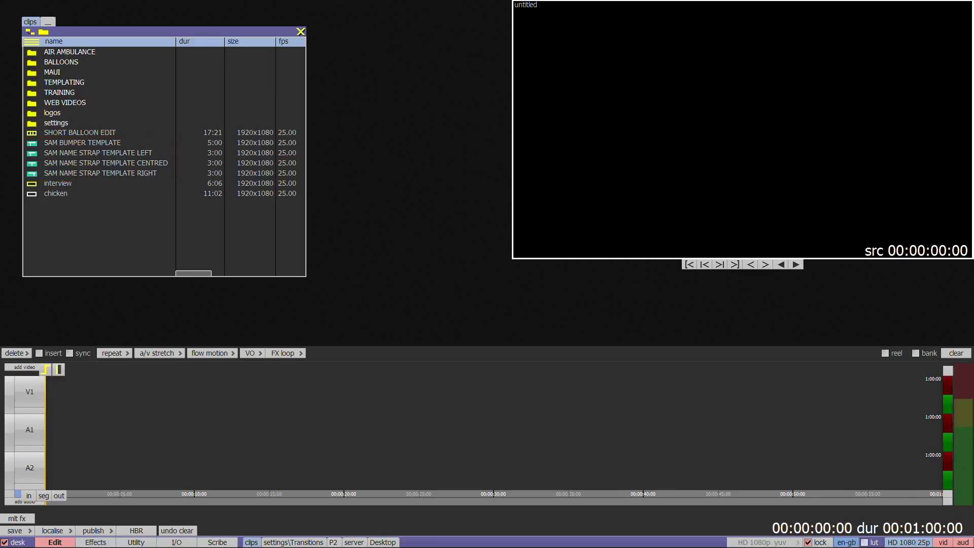
# Load SAM BUMPER TEMPLATE onto V1 at its 5-second length, then scrub and play the logo animation
pyautogui.moveTo(61, 142); pyautogui.dragTo(673, 74)
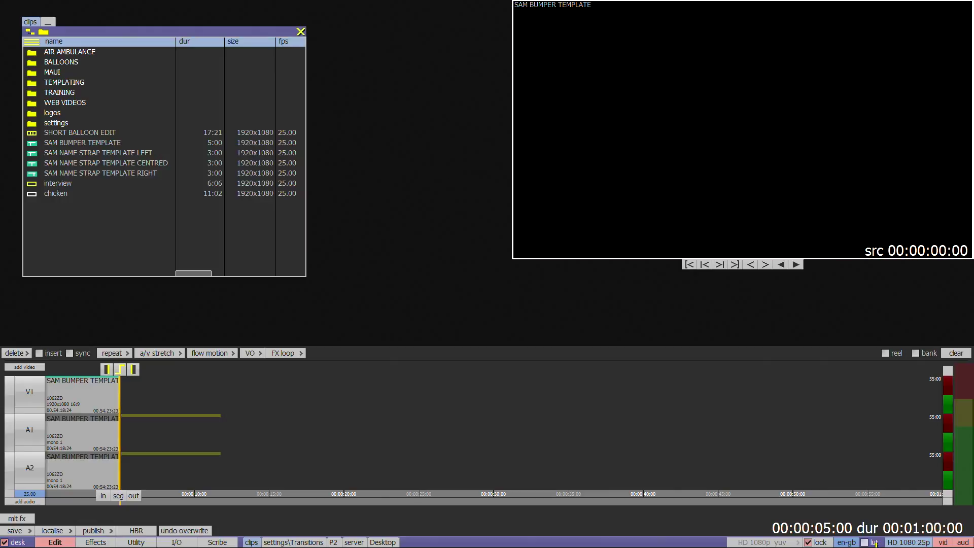
pyautogui.click(942, 530)
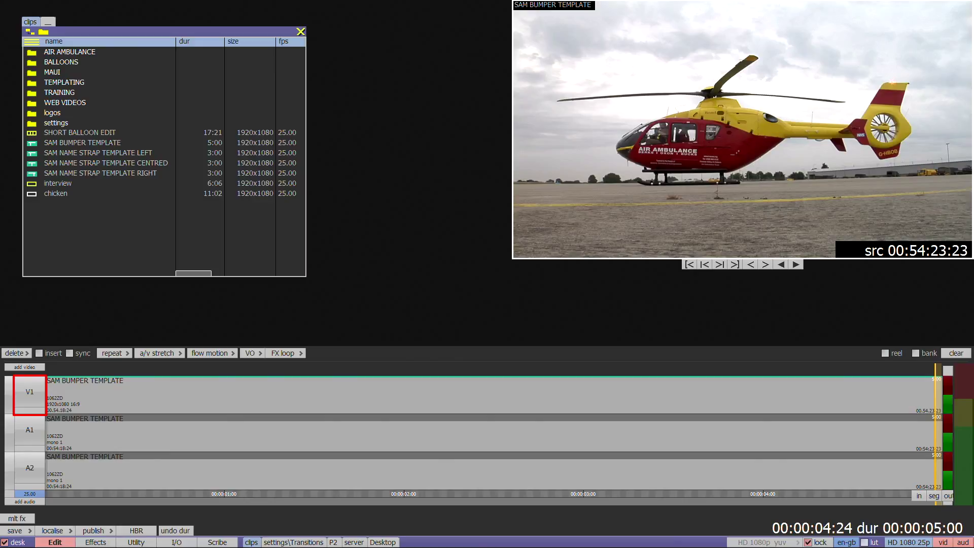
pyautogui.moveTo(553, 442); pyautogui.dragTo(669, 442)
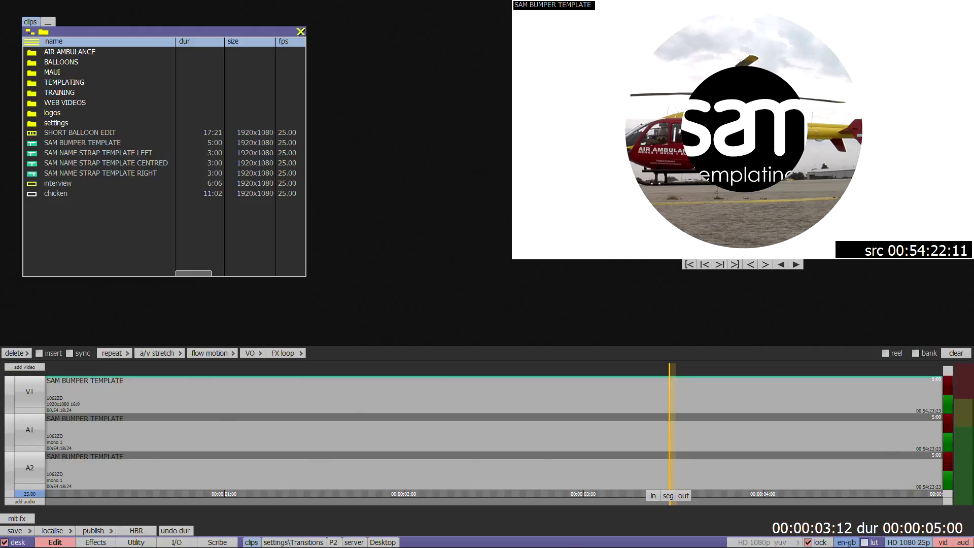
pyautogui.press('j')
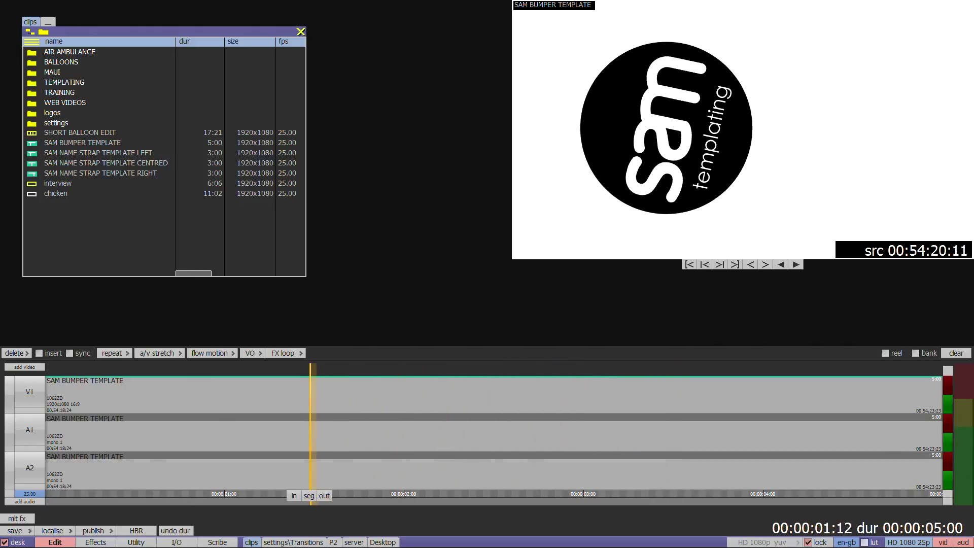
pyautogui.press('l')
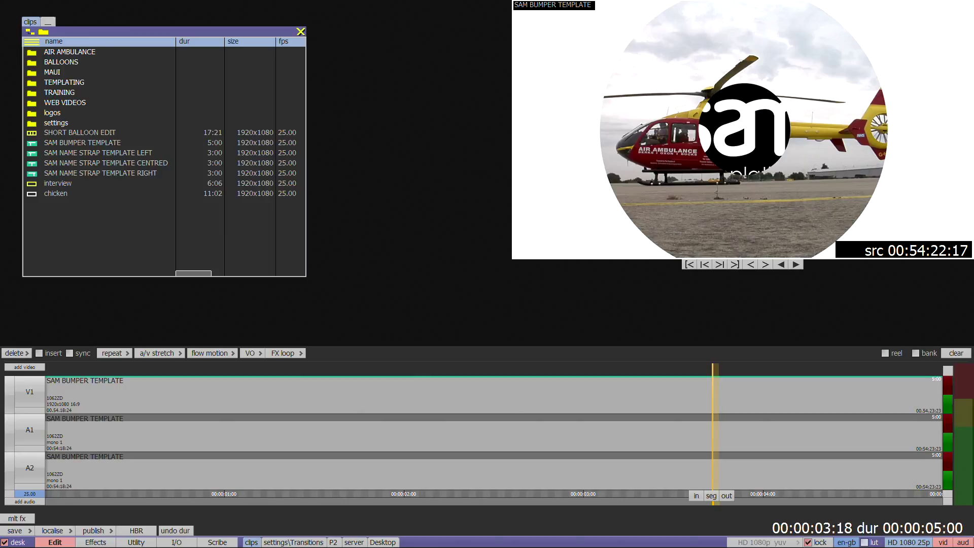
# In template settings (F10), rewrite the bumper's 'templating' caption field as 'training'
pyautogui.press('F10')
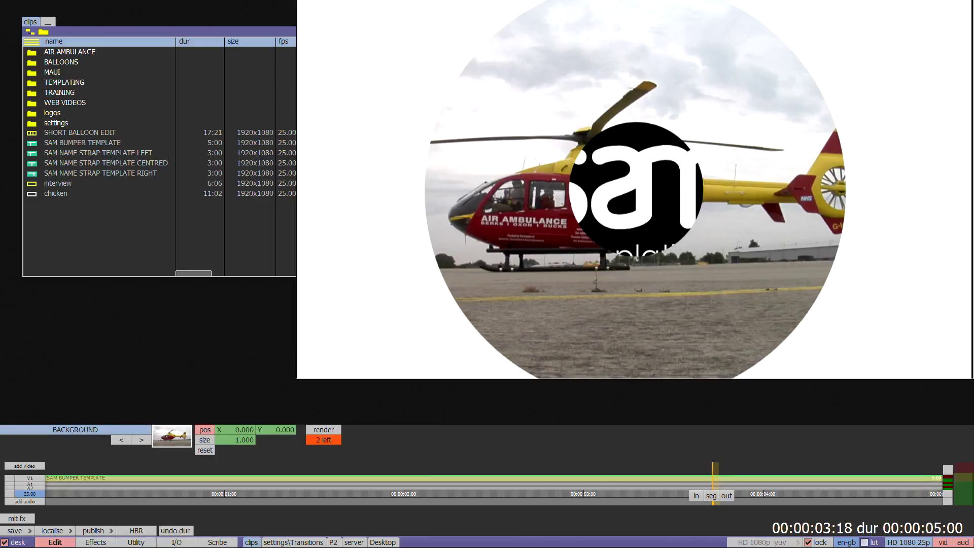
pyautogui.moveTo(711, 482); pyautogui.dragTo(634, 486)
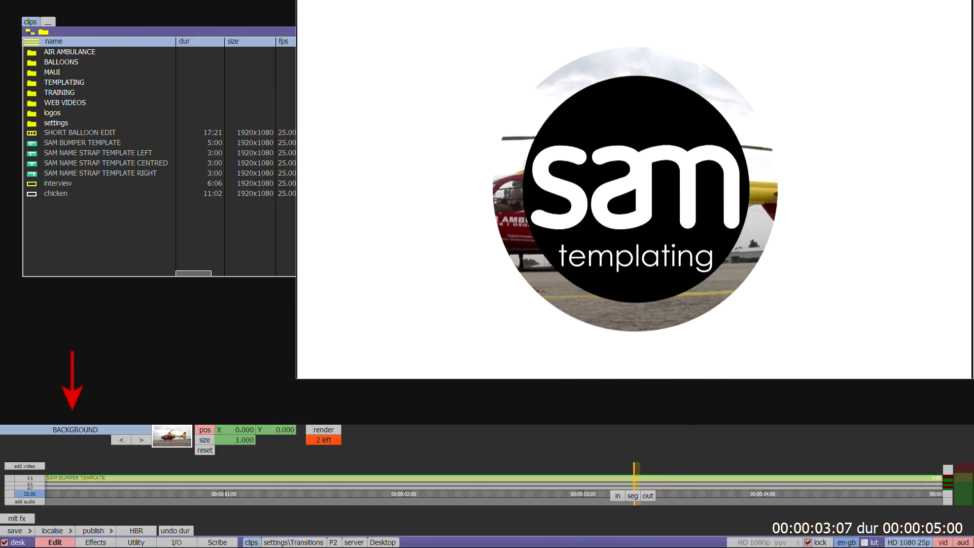
pyautogui.click(48, 430)
pyautogui.click(75, 440)
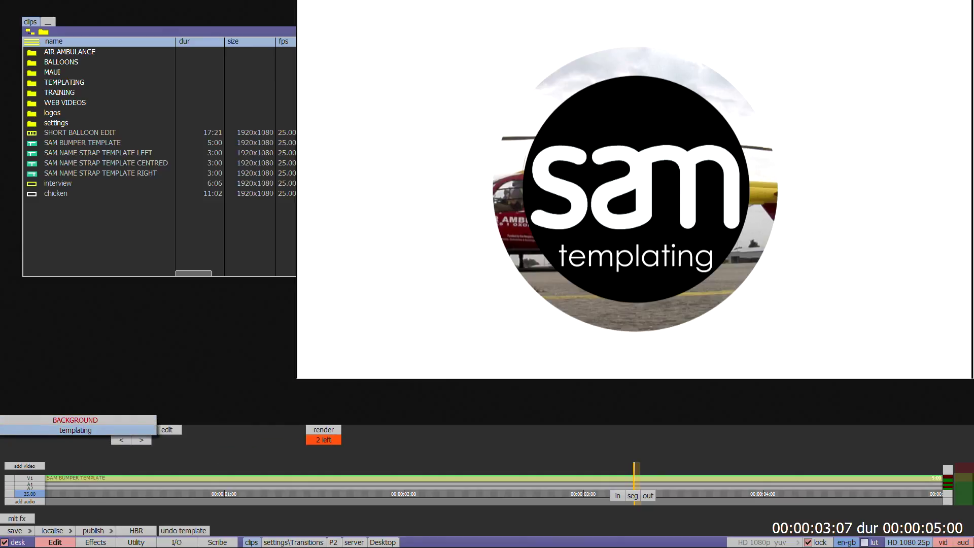
pyautogui.click(168, 428)
pyautogui.write('tra')
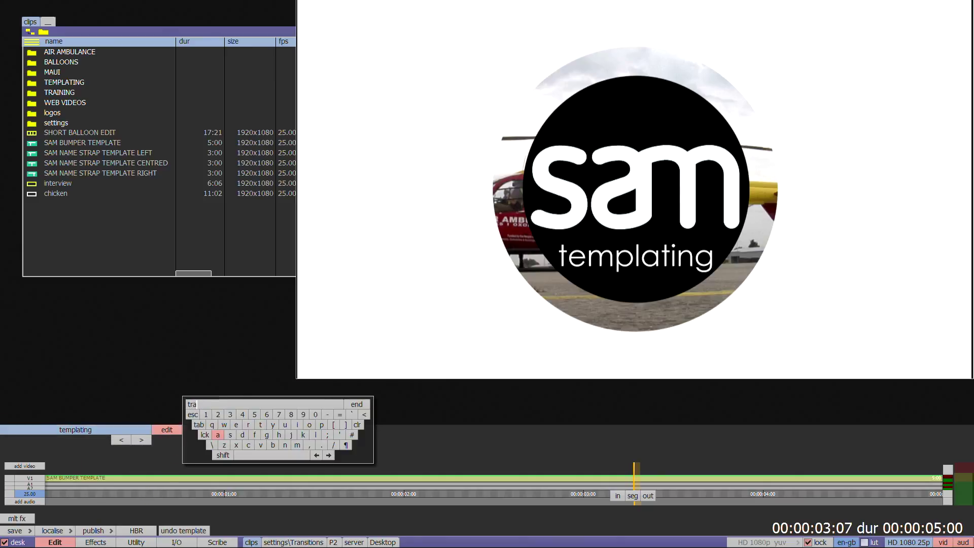
pyautogui.write('ining')
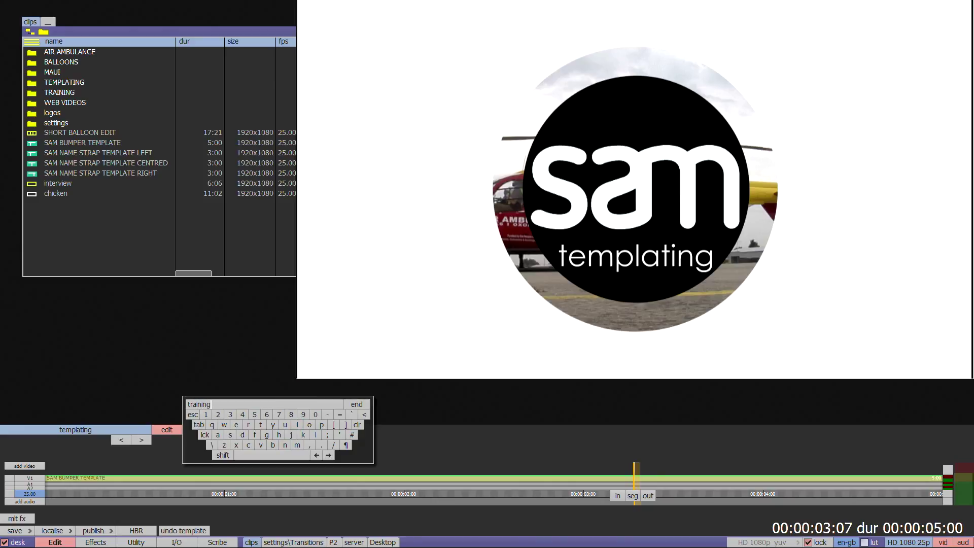
pyautogui.press('Return')
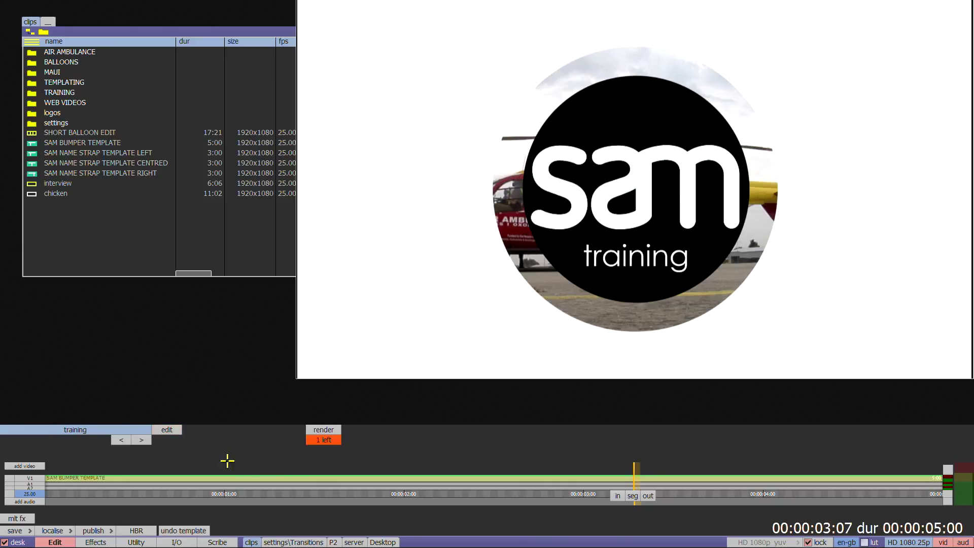
# Set the bumper's BACKGROUND field to the chicken balloon clip from the clips bin
pyautogui.click(129, 429)
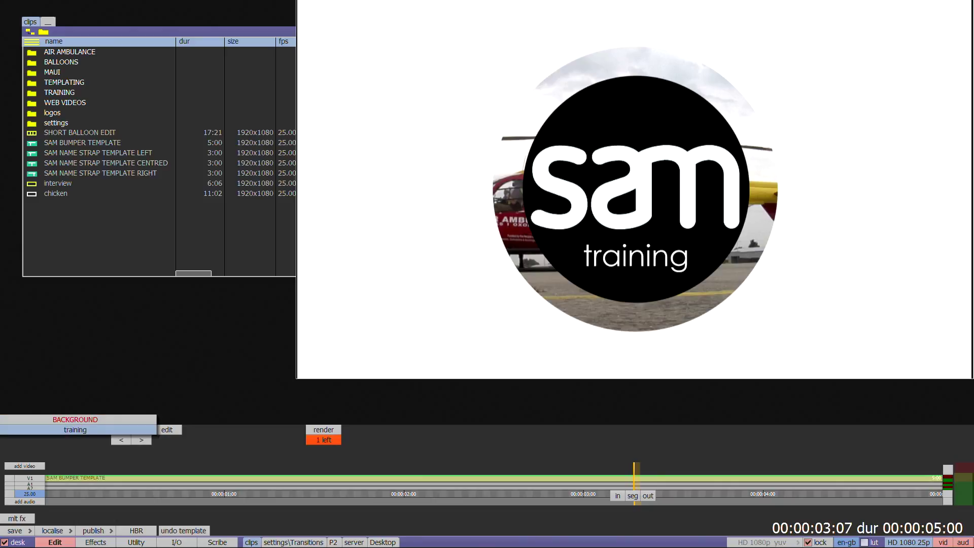
pyautogui.click(75, 419)
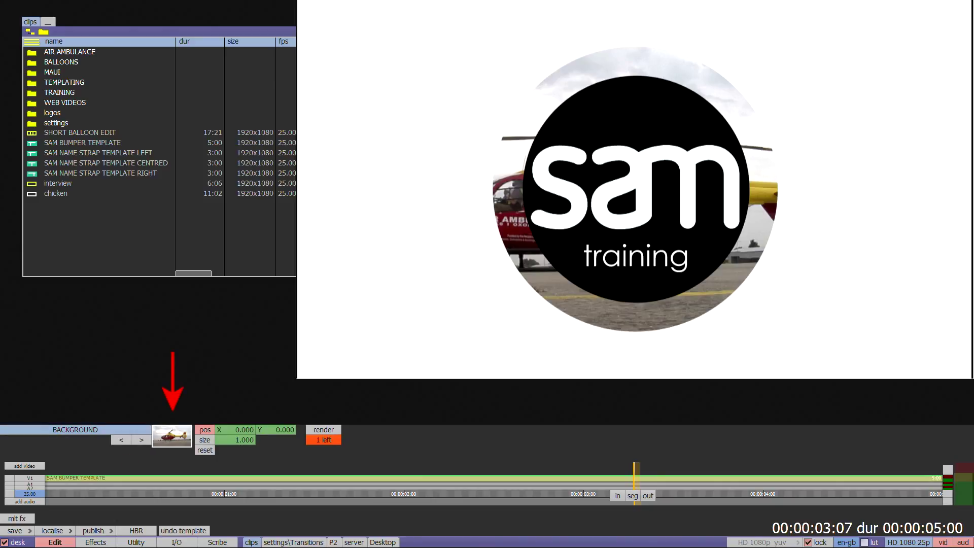
pyautogui.click(57, 193)
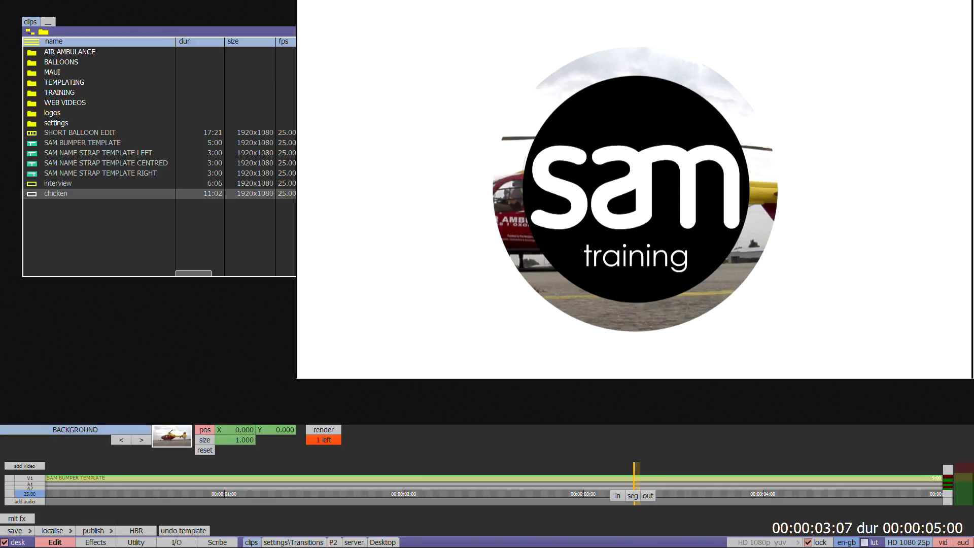
pyautogui.moveTo(57, 193)
pyautogui.mouseDown()
pyautogui.moveTo(181, 374)
pyautogui.moveTo(172, 436)
pyautogui.mouseUp()
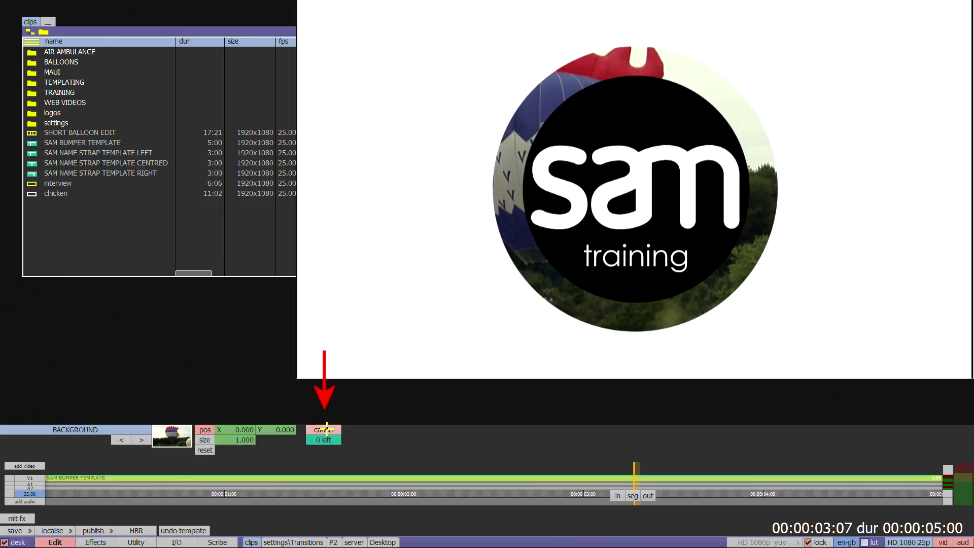
# Render the customised bumper to the timeline and play back the result
pyautogui.click(323, 429)
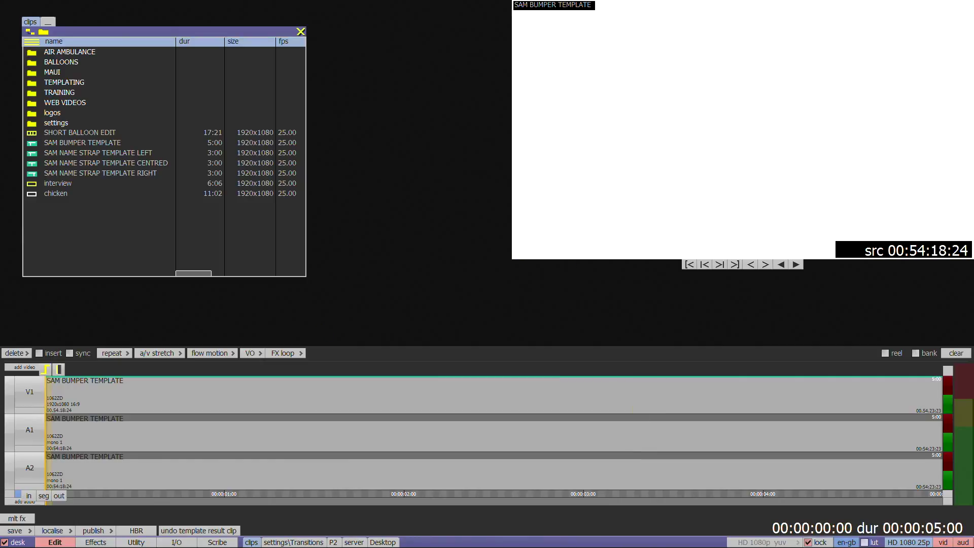
pyautogui.press('space')
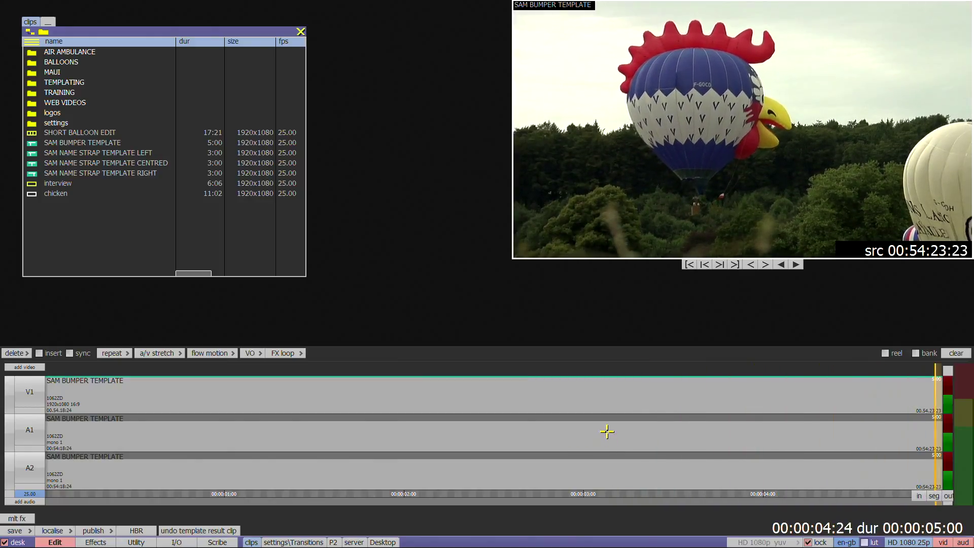
# Undo back to the SHORT BALLOON EDIT sequence, move to the interview shot, and enter template mode
pyautogui.hotkey('ctrl', 'z')
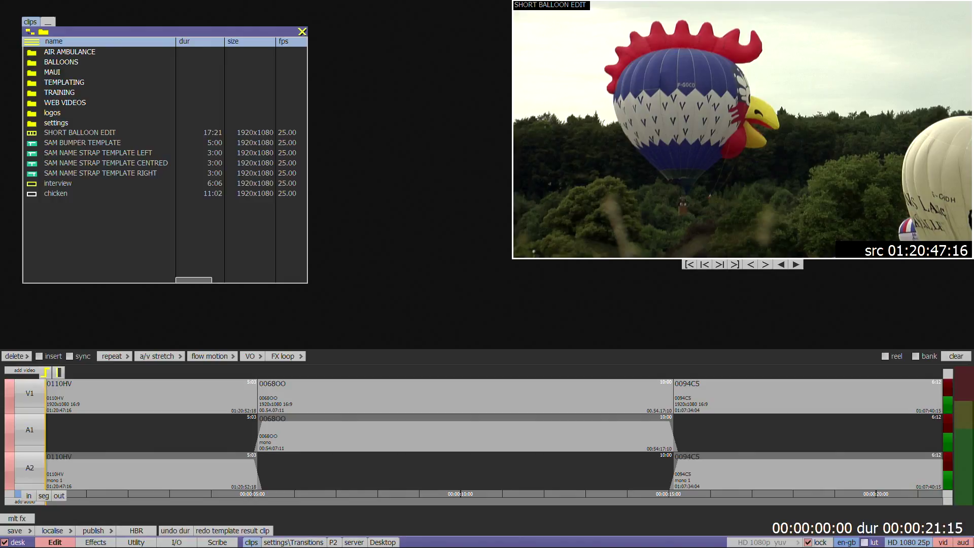
pyautogui.moveTo(355, 405)
pyautogui.mouseDown()
pyautogui.moveTo(300, 408)
pyautogui.moveTo(340, 406)
pyautogui.mouseUp()
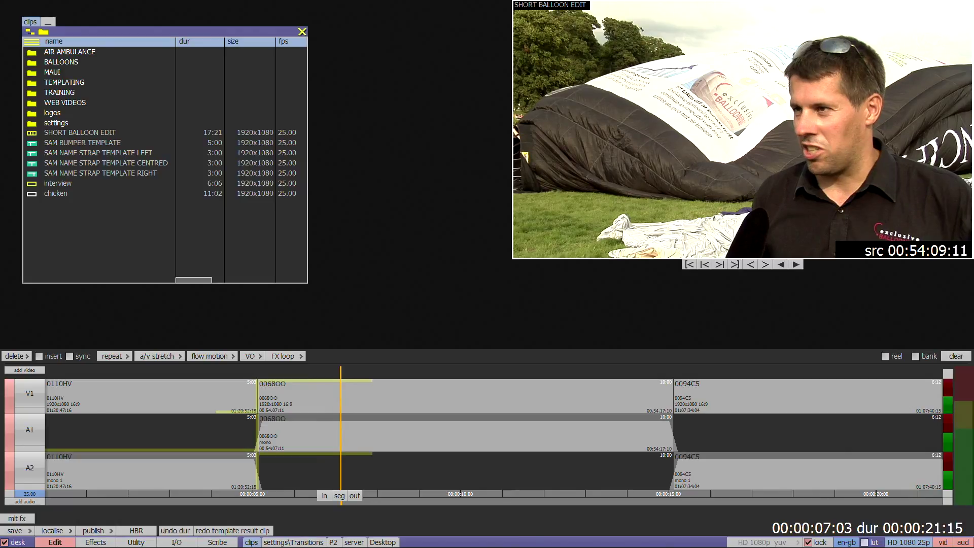
pyautogui.press('F10')
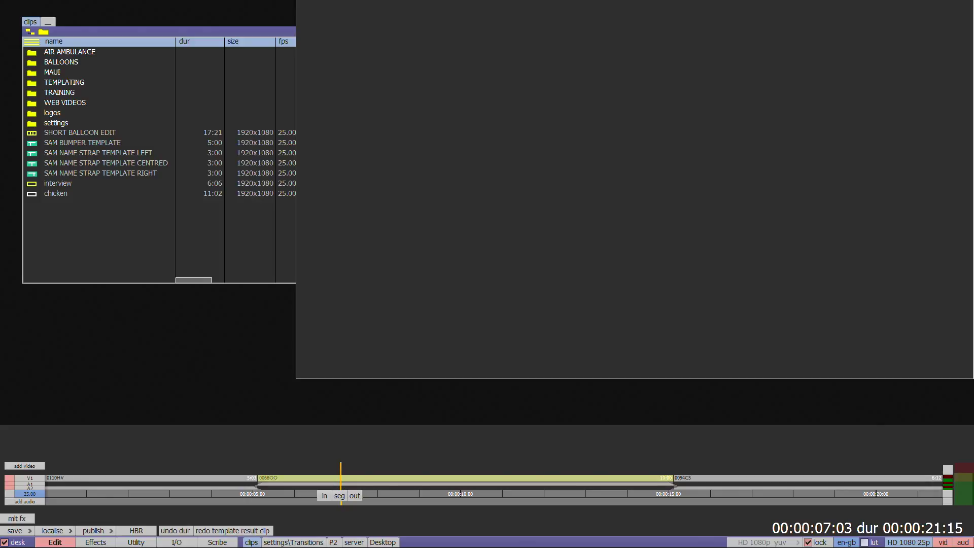
# Drop SAM NAME STRAP TEMPLATE LEFT onto the interview clip in the template view
pyautogui.moveTo(140, 152); pyautogui.dragTo(471, 120)
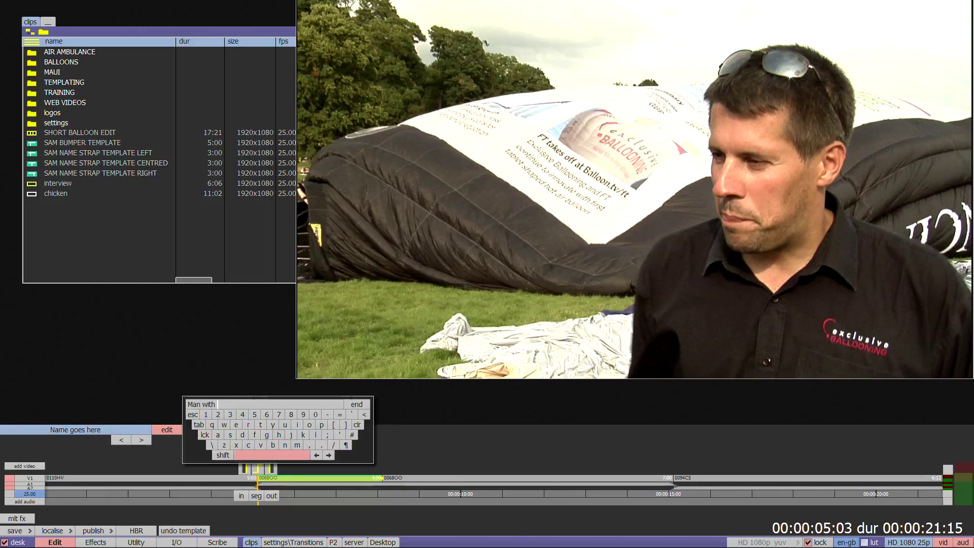
# Enter 'Man with balloon' as the name strap's caption
pyautogui.write('allo')
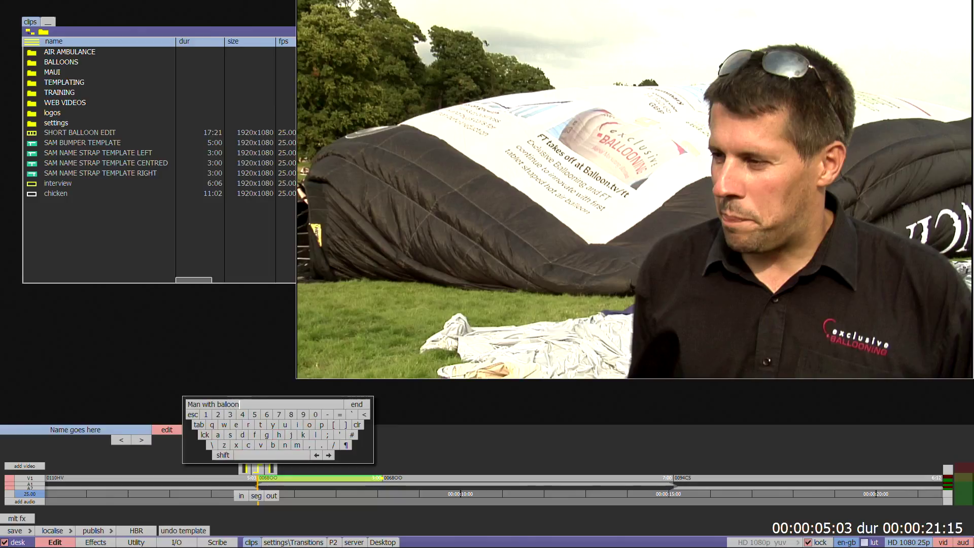
pyautogui.write('on')
pyautogui.press('Return')
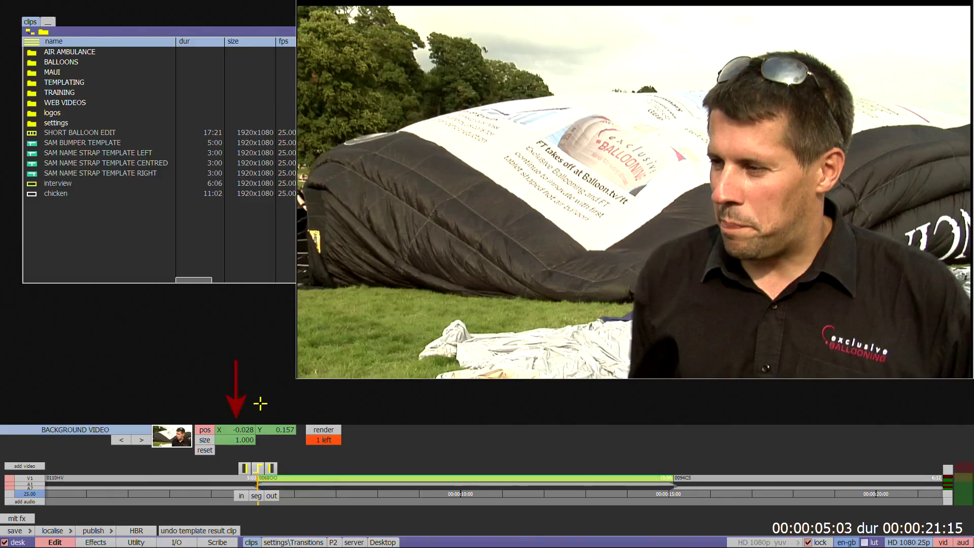
# Test the interview picture's position behind the strap, then reset its position and size
pyautogui.moveTo(245, 429)
pyautogui.mouseDown()
pyautogui.moveTo(236, 434)
pyautogui.moveTo(229, 415)
pyautogui.moveTo(244, 440)
pyautogui.moveTo(239, 429)
pyautogui.moveTo(248, 415)
pyautogui.moveTo(255, 422)
pyautogui.moveTo(245, 440)
pyautogui.moveTo(234, 429)
pyautogui.mouseUp()
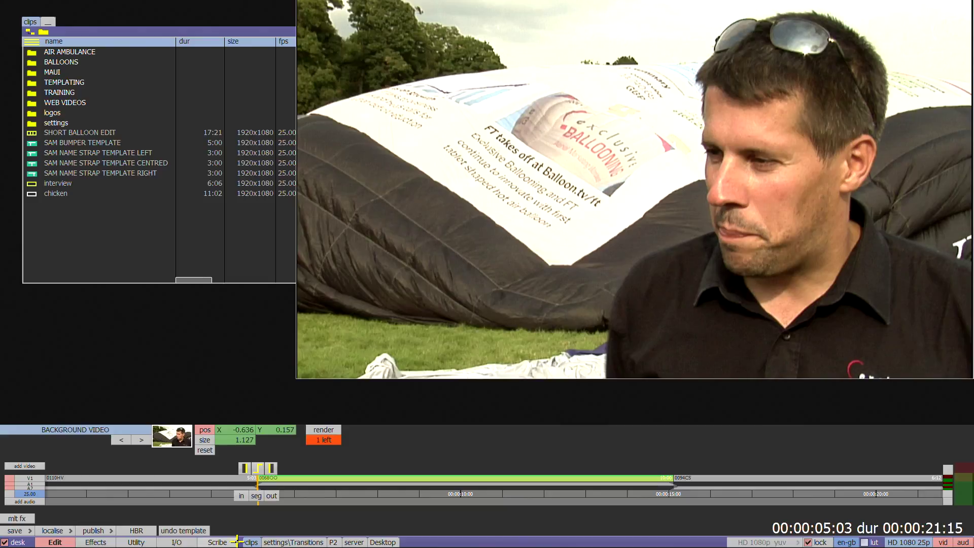
pyautogui.click(205, 450)
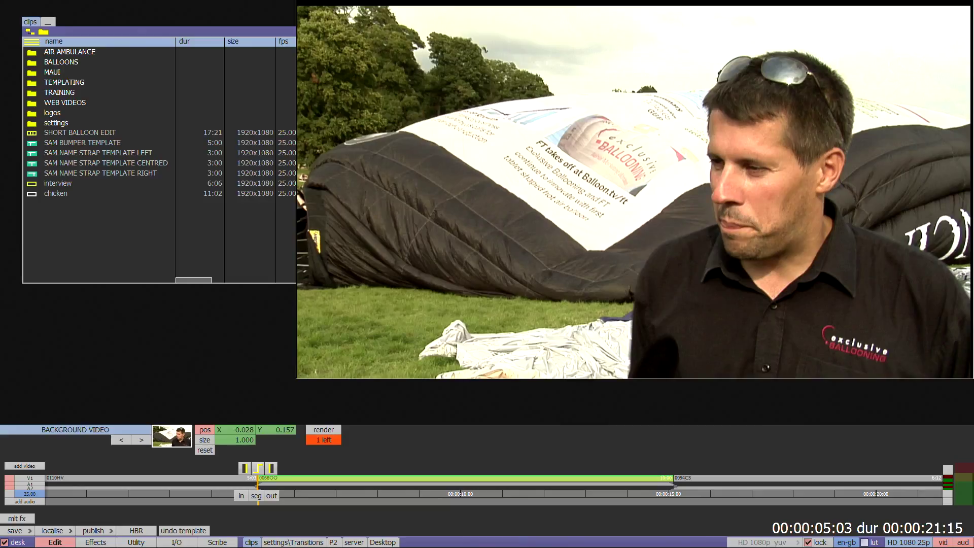